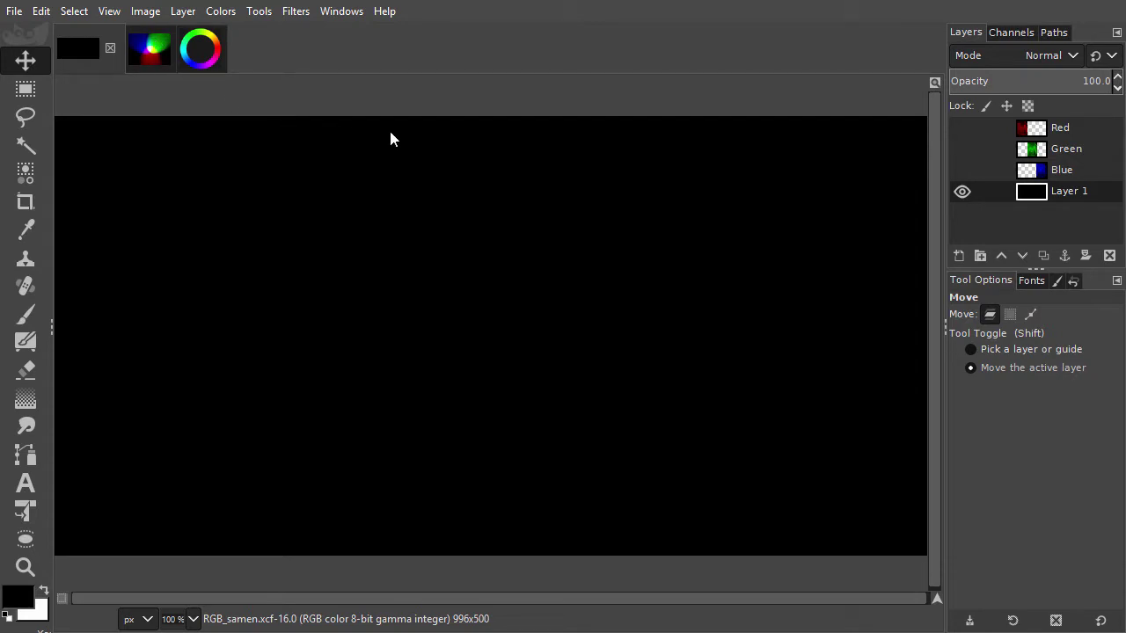
# - Show the Red, Green and Blue layers one at a time
pyautogui.click(962, 129)
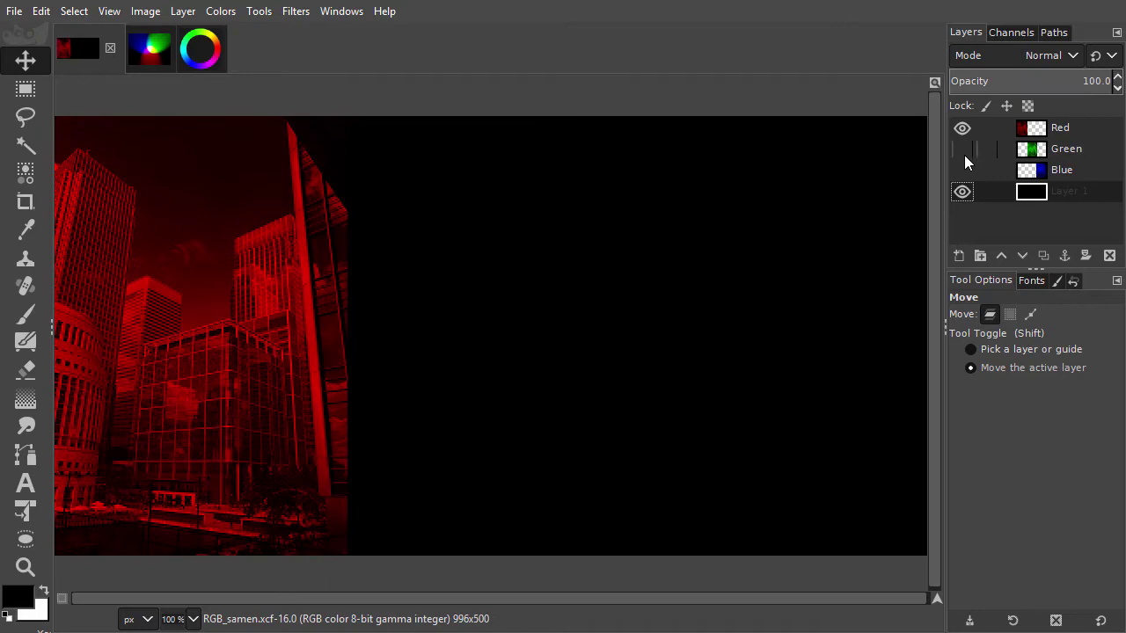
pyautogui.click(962, 150)
pyautogui.click(963, 170)
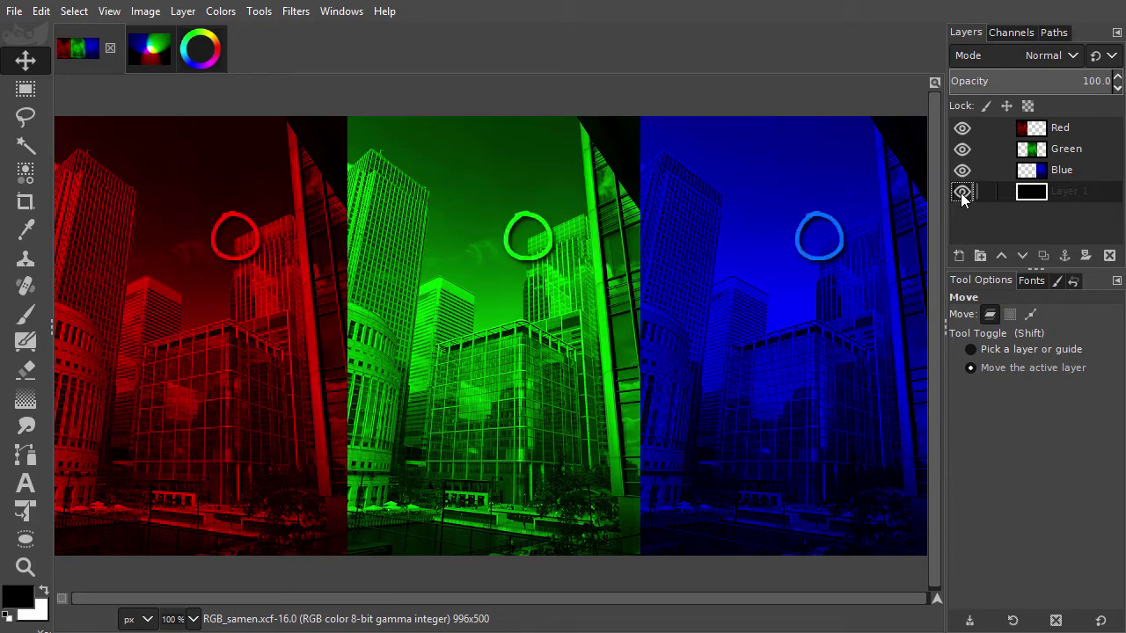
# - Hide the RGB layers again and open the foreground colour dialog with HSV sliders
pyautogui.keyDown('shift'); pyautogui.click(962, 194); pyautogui.keyUp('shift')
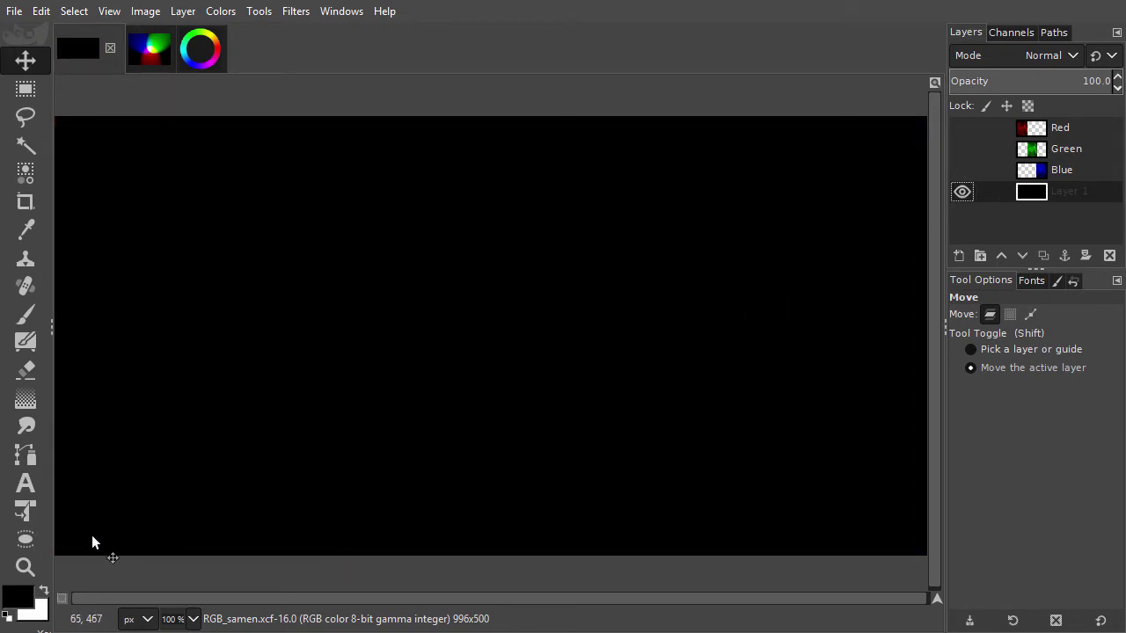
pyautogui.click(27, 600)
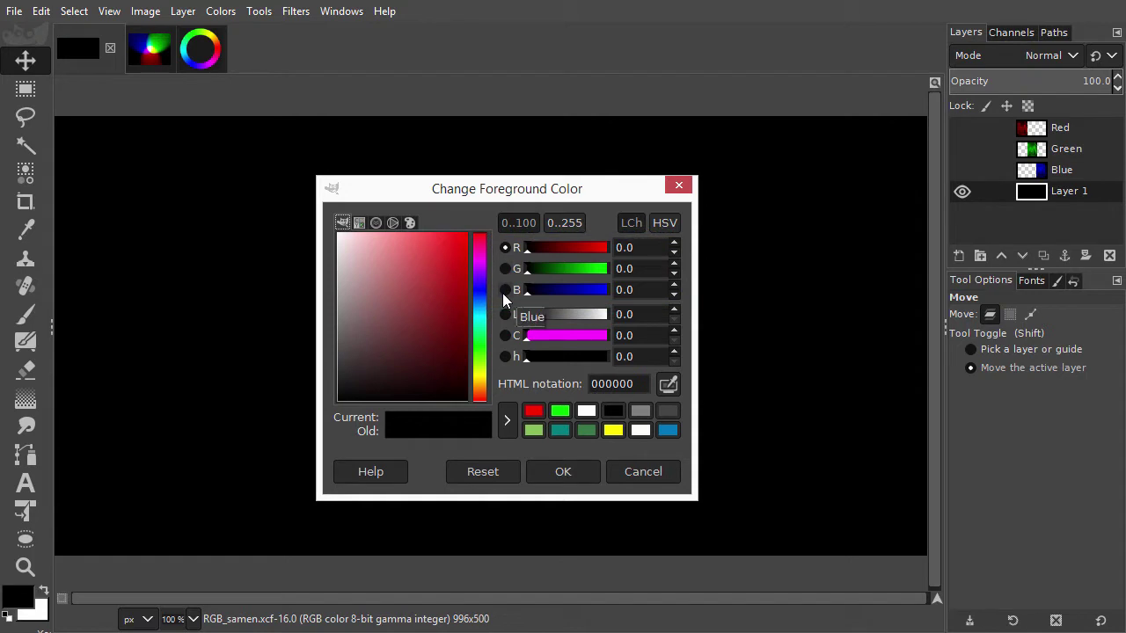
pyautogui.click(662, 226)
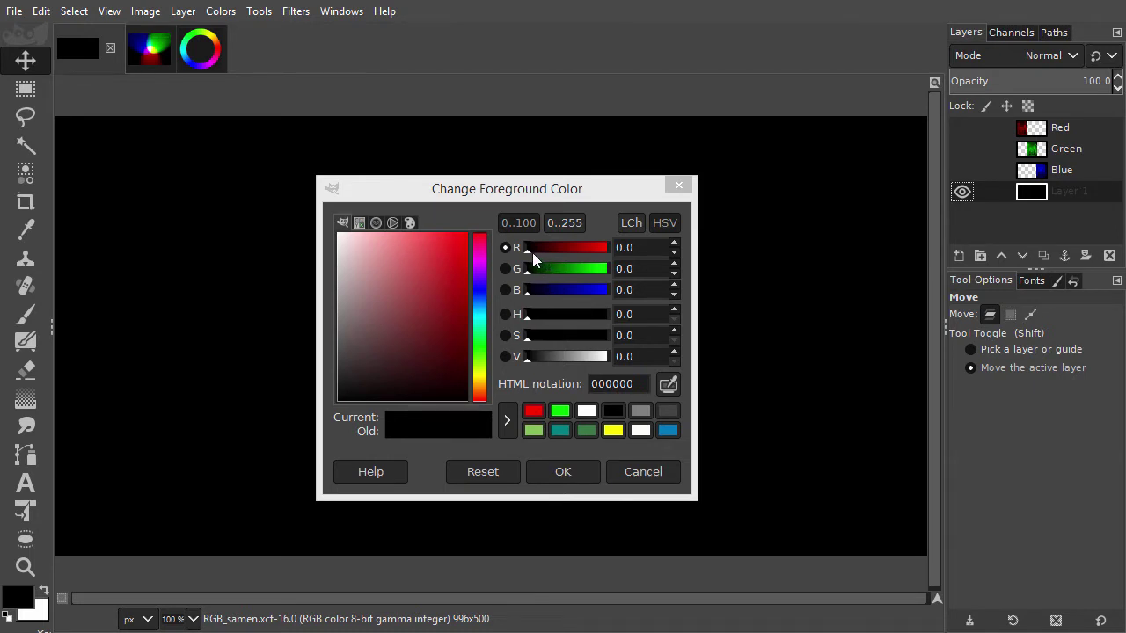
# - Raise red and green to 100 to mix pure yellow ffff00
pyautogui.moveTo(527, 253); pyautogui.dragTo(608, 251)
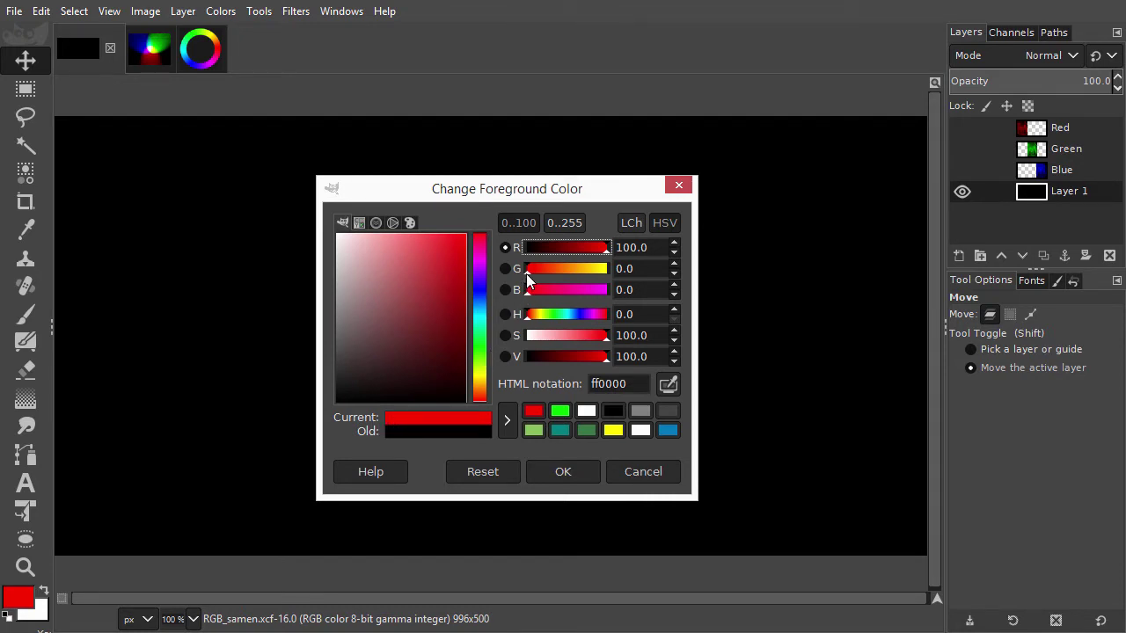
pyautogui.moveTo(526, 273); pyautogui.dragTo(613, 275)
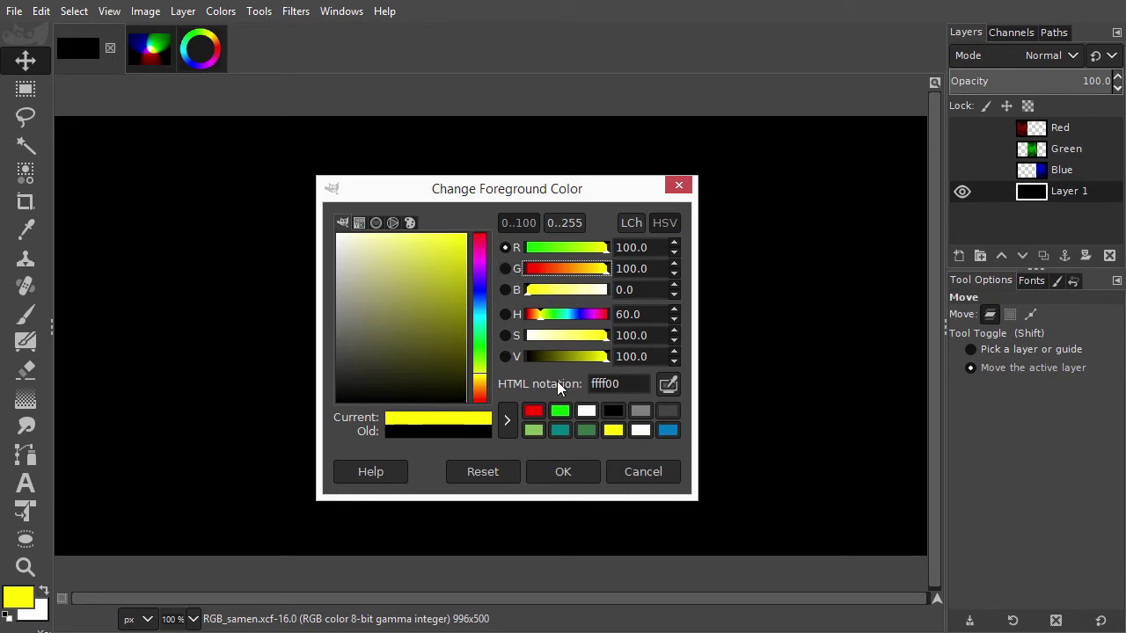
# - Confirm the yellow foreground and switch to the RGB_color flashlight image
pyautogui.click(559, 471)
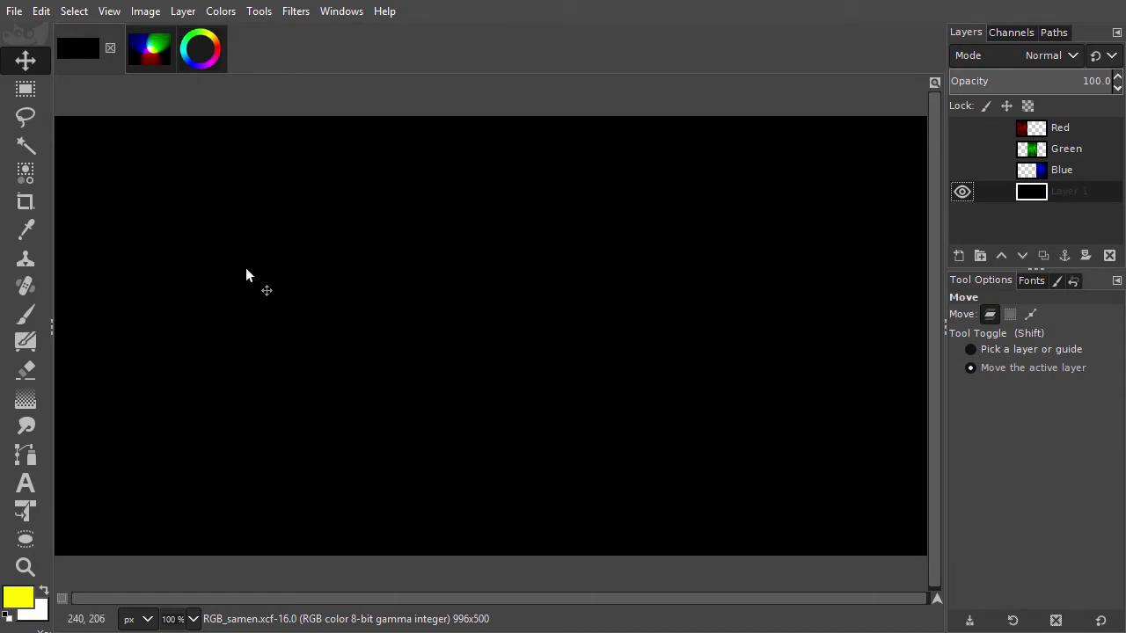
pyautogui.click(153, 49)
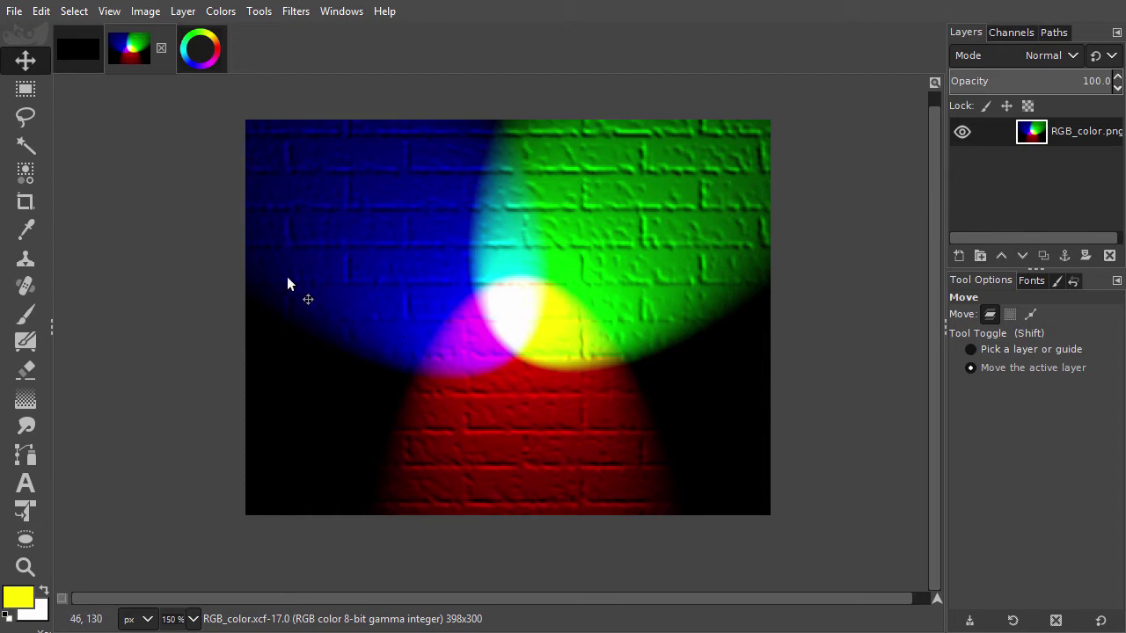
# - In RGB_samen, show the colour layers, set Red to Screen, and align red and blue over green
pyautogui.click(81, 51)
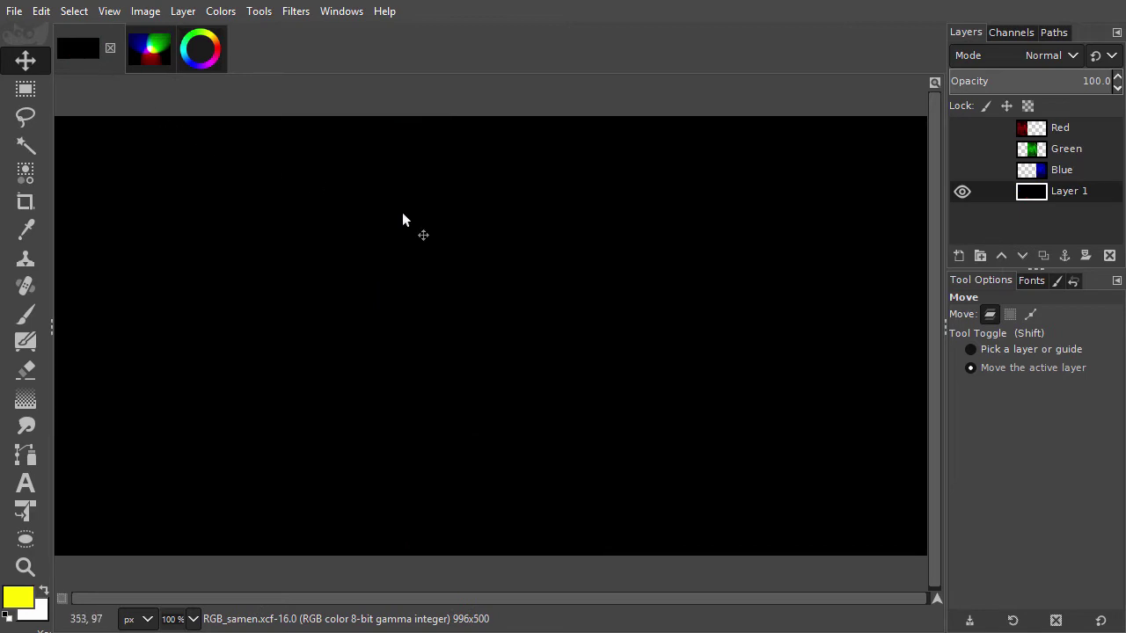
pyautogui.keyDown('shift'); pyautogui.click(962, 191); pyautogui.keyUp('shift')
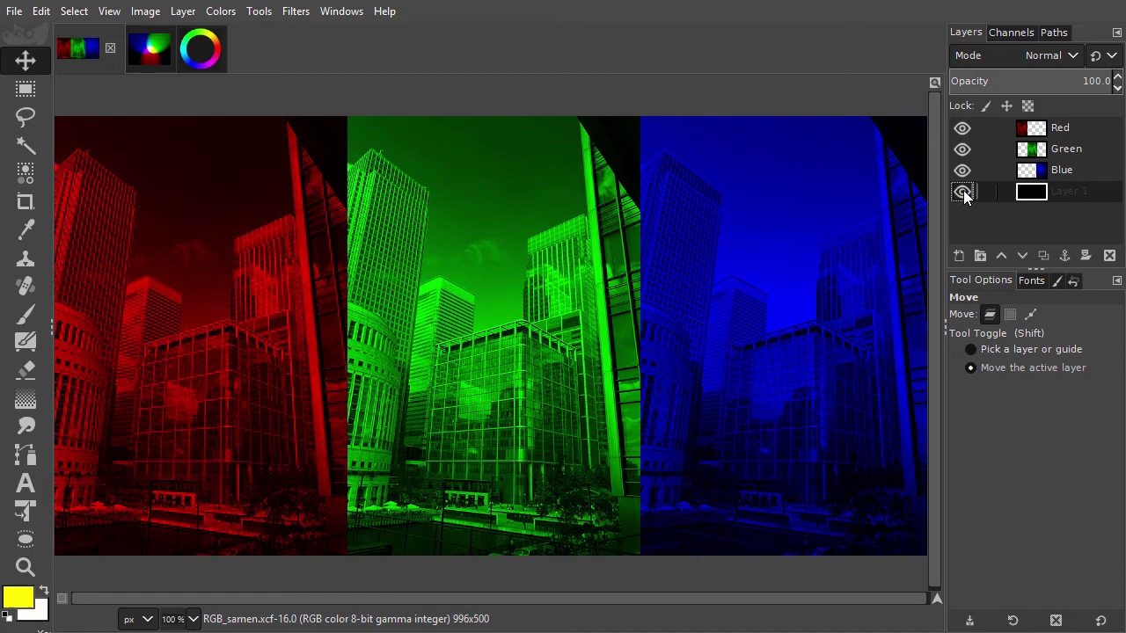
pyautogui.click(1110, 128)
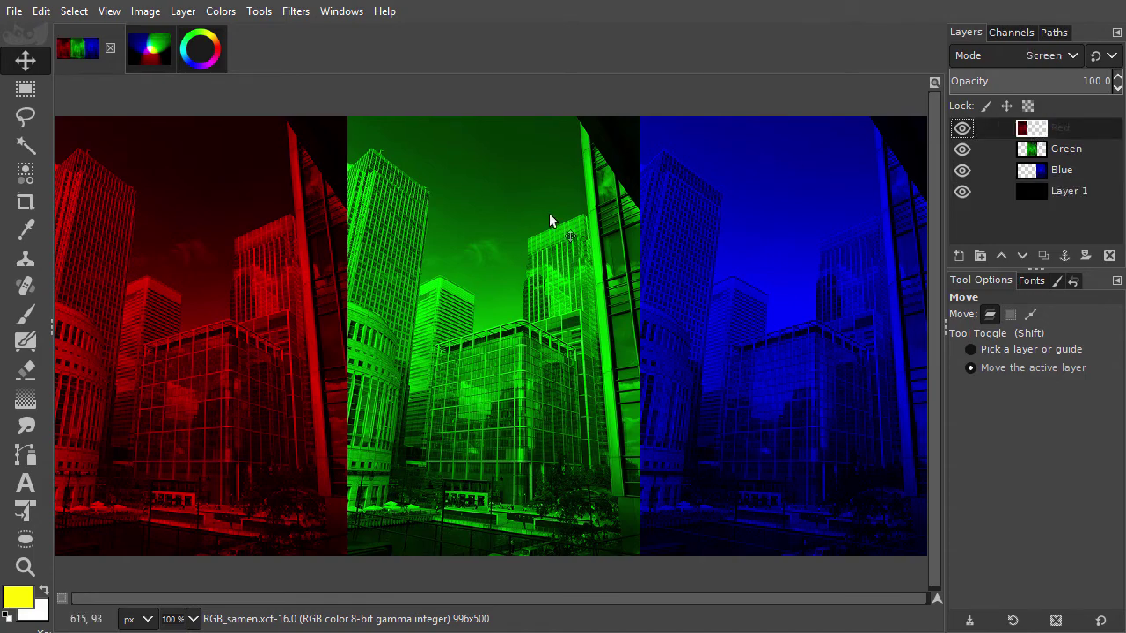
pyautogui.moveTo(287, 271); pyautogui.dragTo(584, 293)
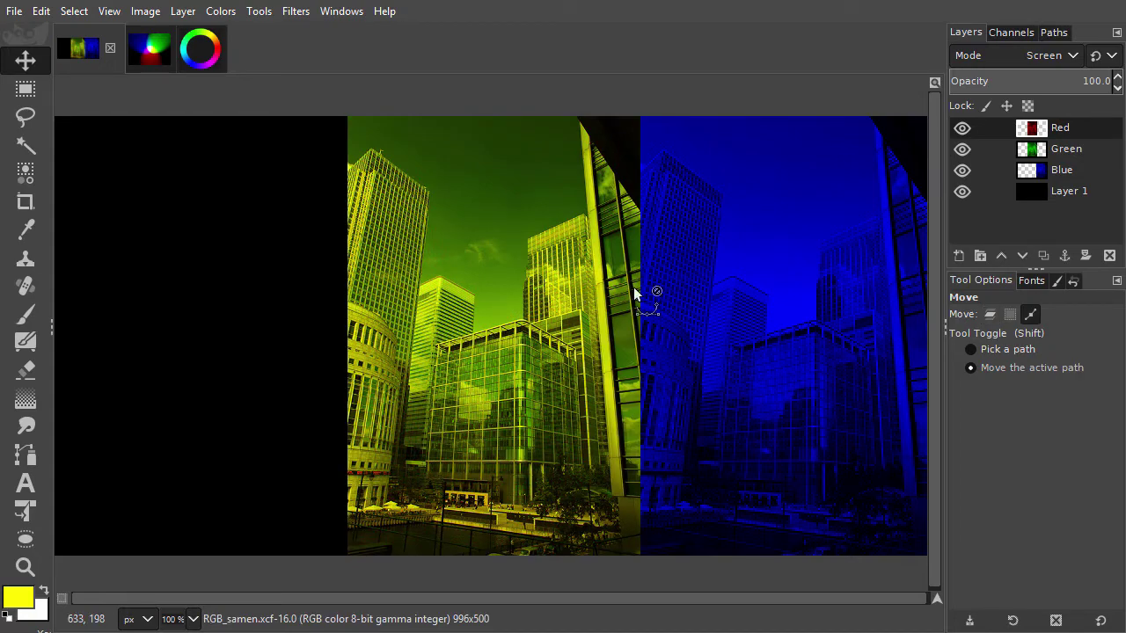
pyautogui.click(1066, 168)
pyautogui.moveTo(889, 231)
pyautogui.mouseDown()
pyautogui.moveTo(653, 271)
pyautogui.moveTo(539, 276)
pyautogui.mouseUp()
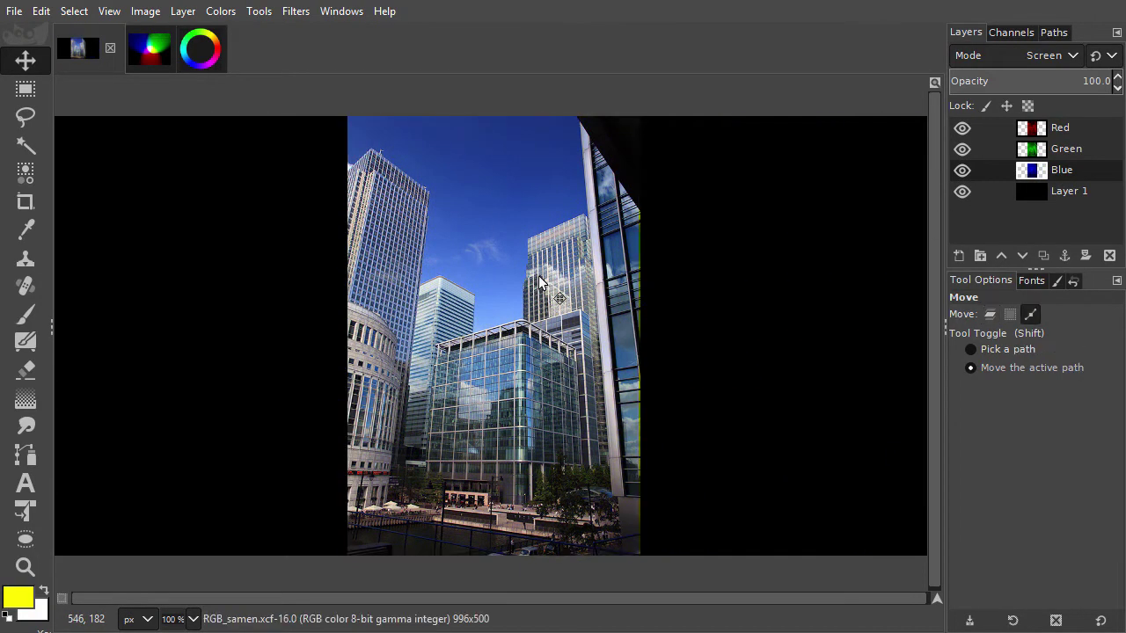
# - Show RGB_color's channels with Gigantic preview size in a widened Channels dock
pyautogui.click(158, 45)
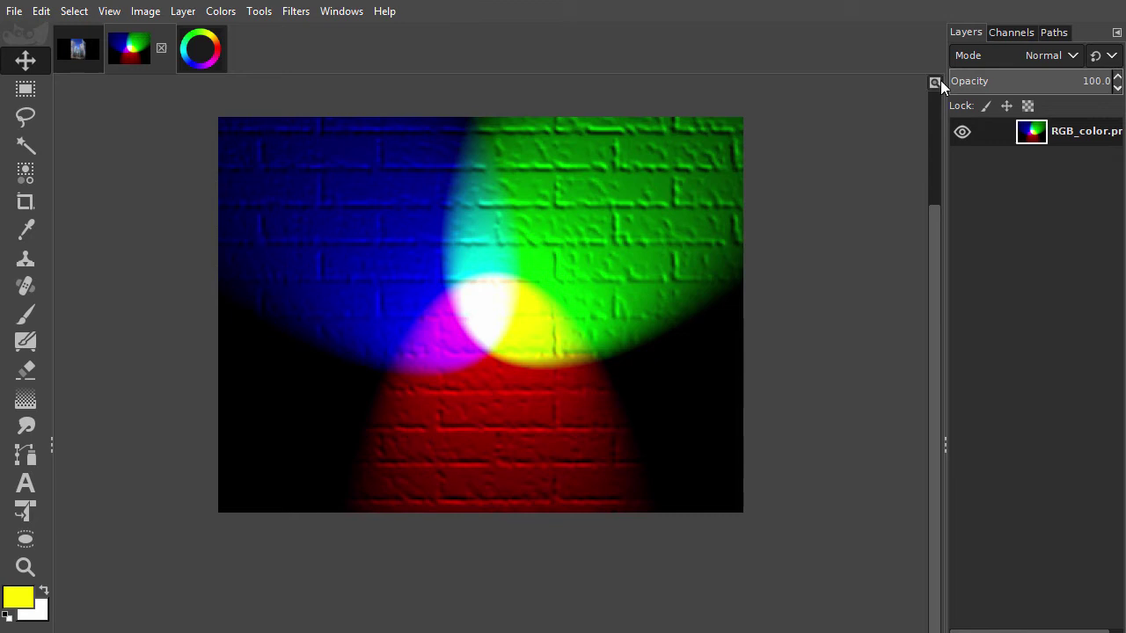
pyautogui.click(1010, 34)
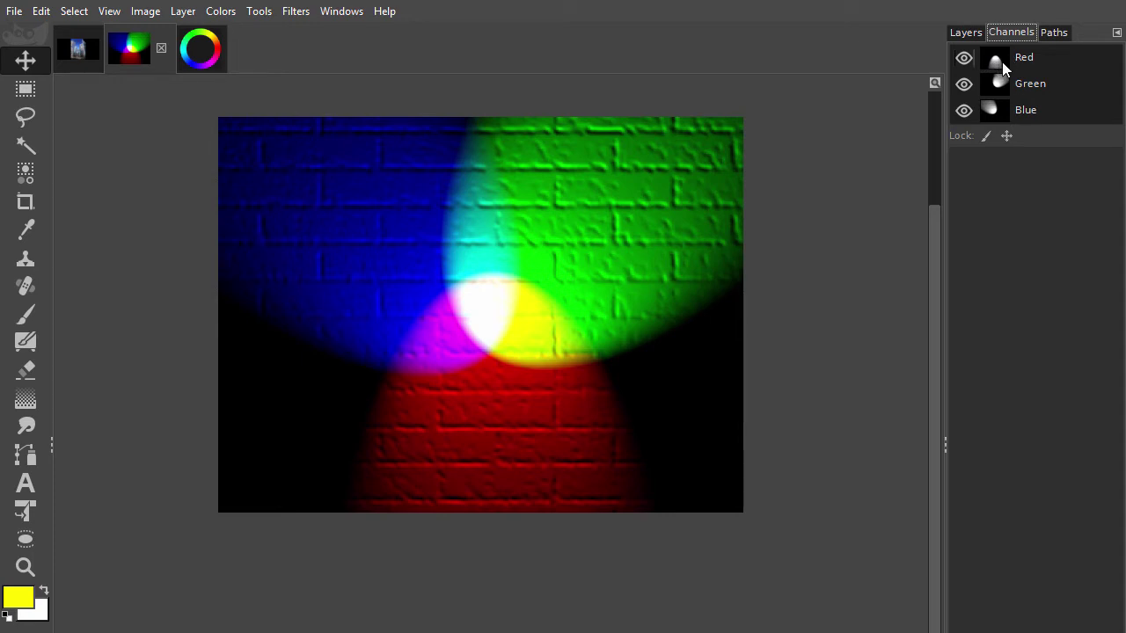
pyautogui.click(1115, 34)
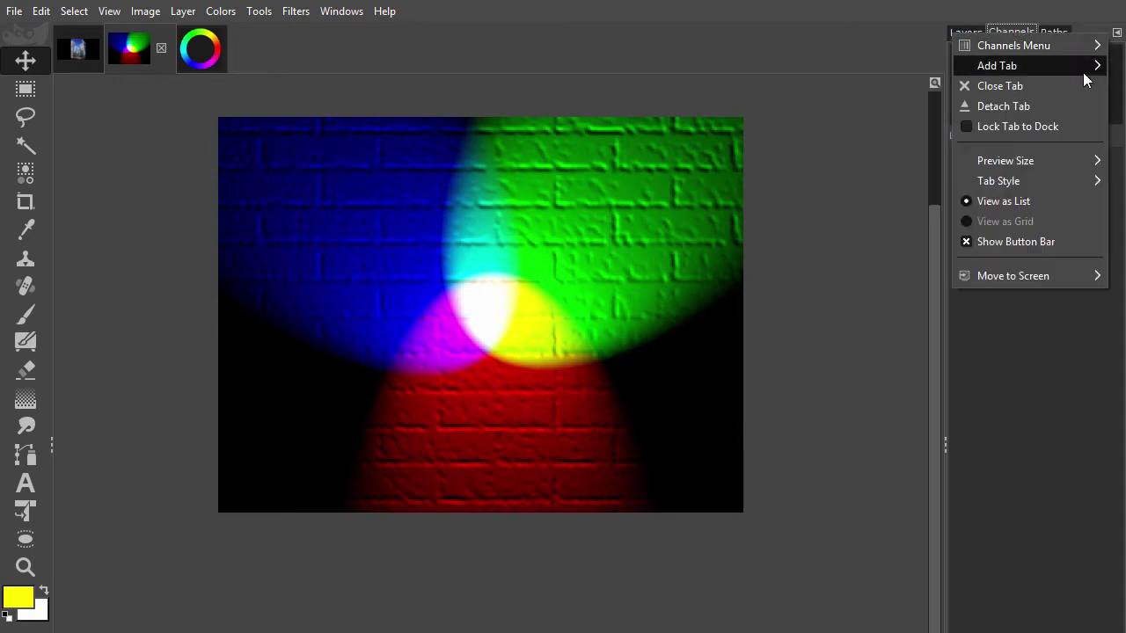
pyautogui.moveTo(1005, 161)
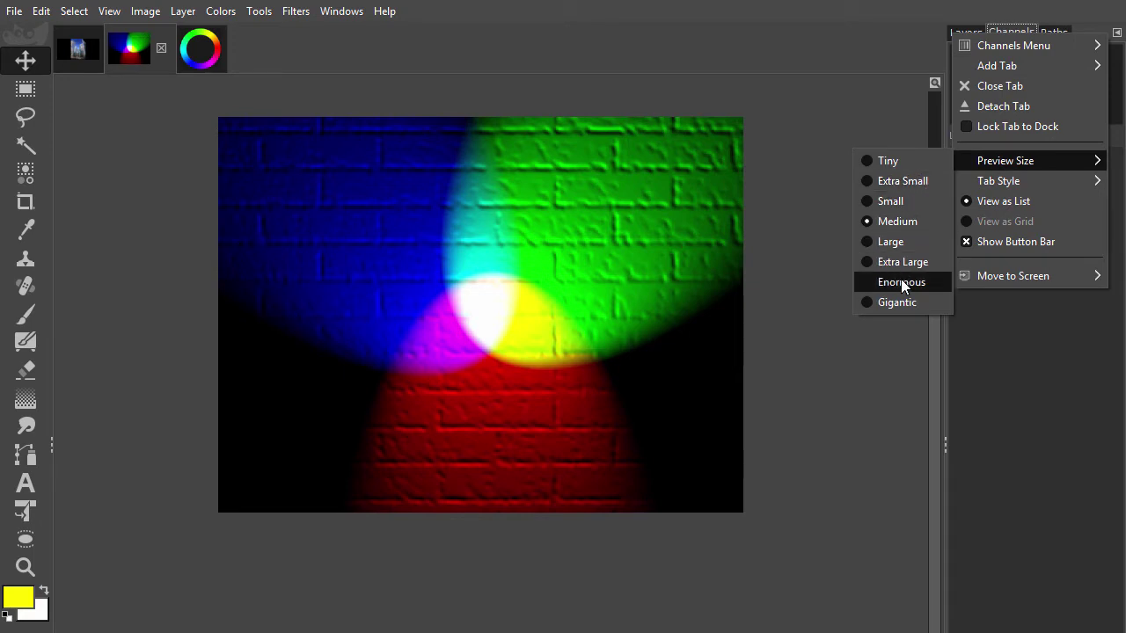
pyautogui.click(899, 303)
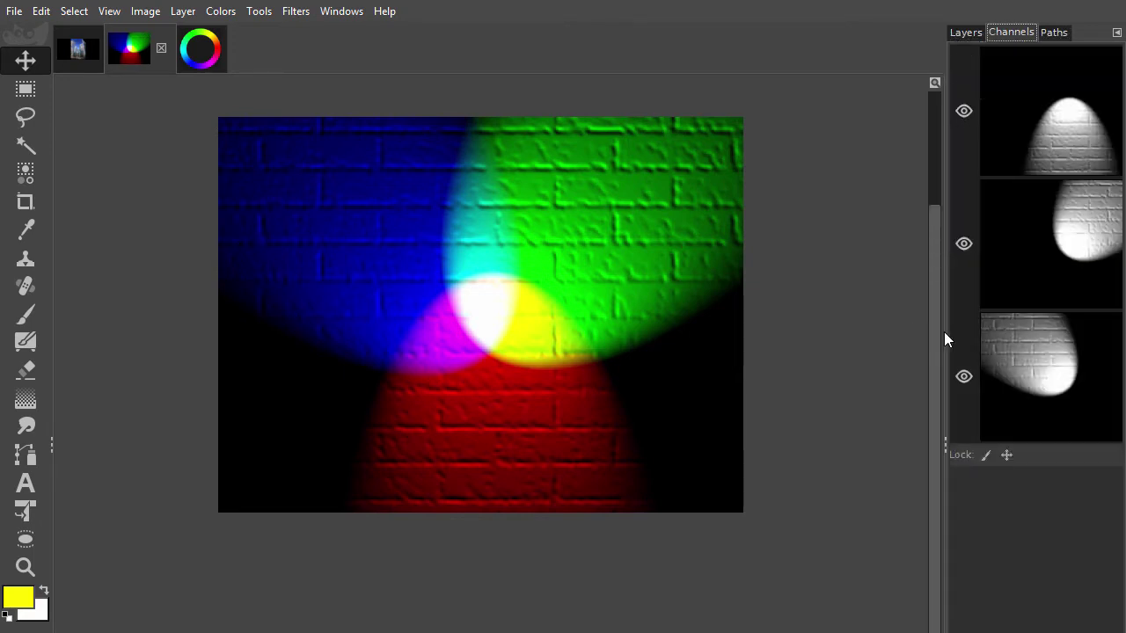
pyautogui.moveTo(943, 332); pyautogui.dragTo(865, 337)
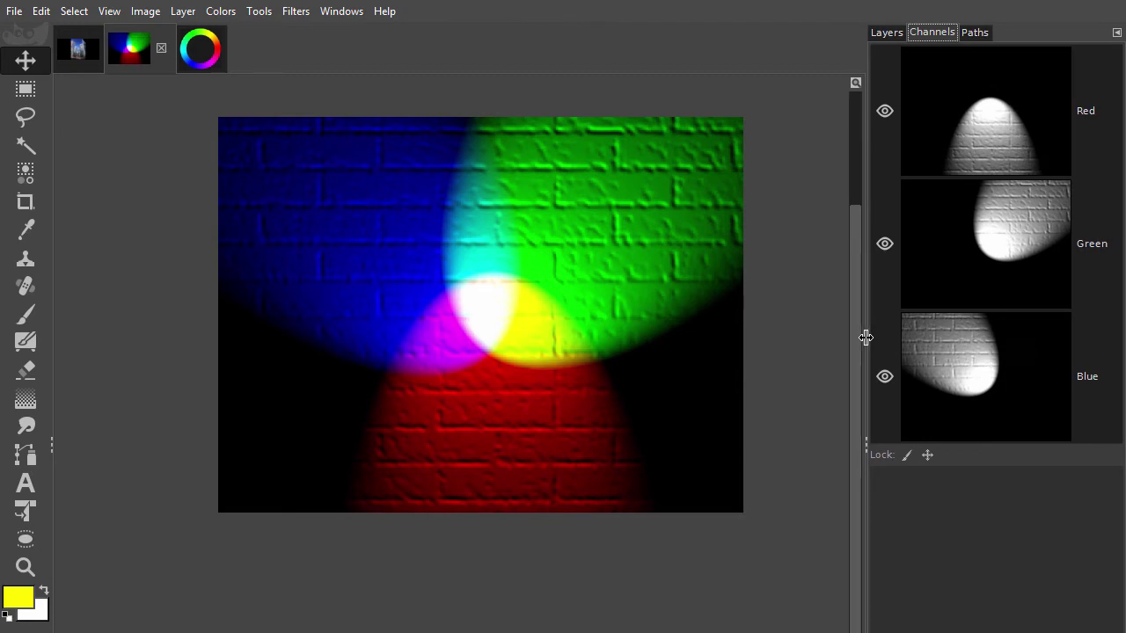
# - Turn off the Green and Blue channels, then restore Green so red and green overlap as yellow
pyautogui.click(885, 243)
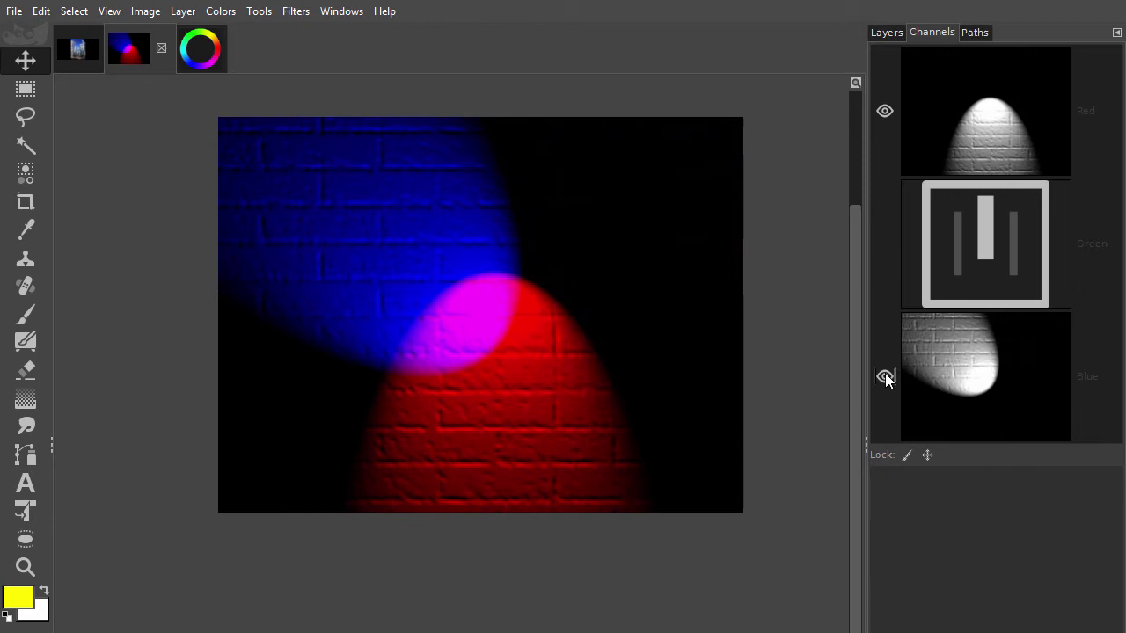
pyautogui.click(885, 376)
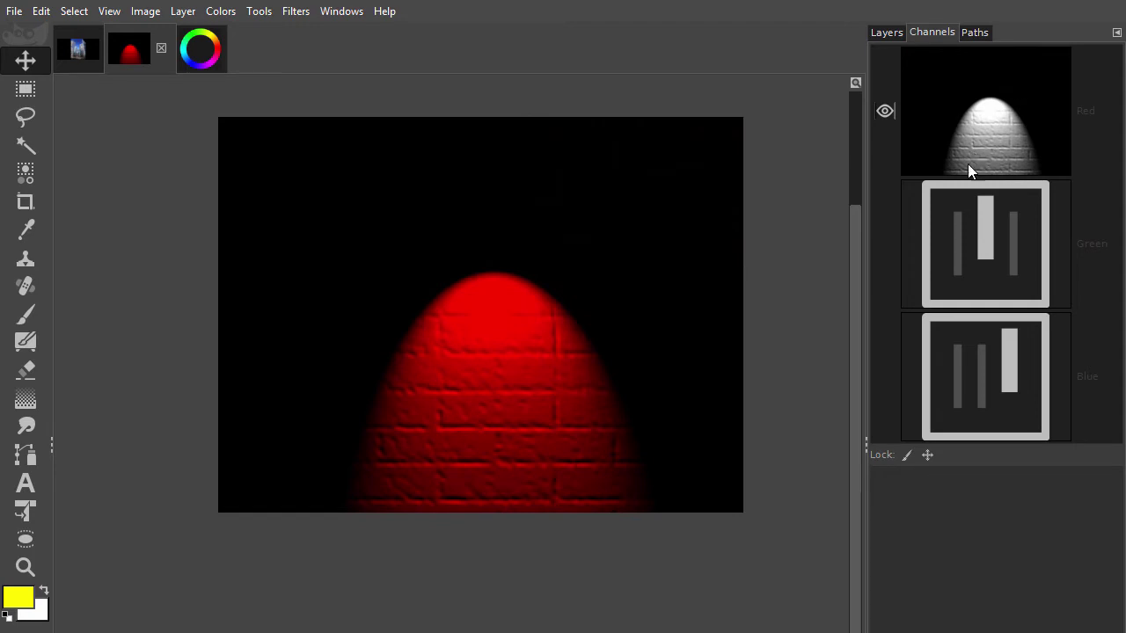
pyautogui.click(885, 245)
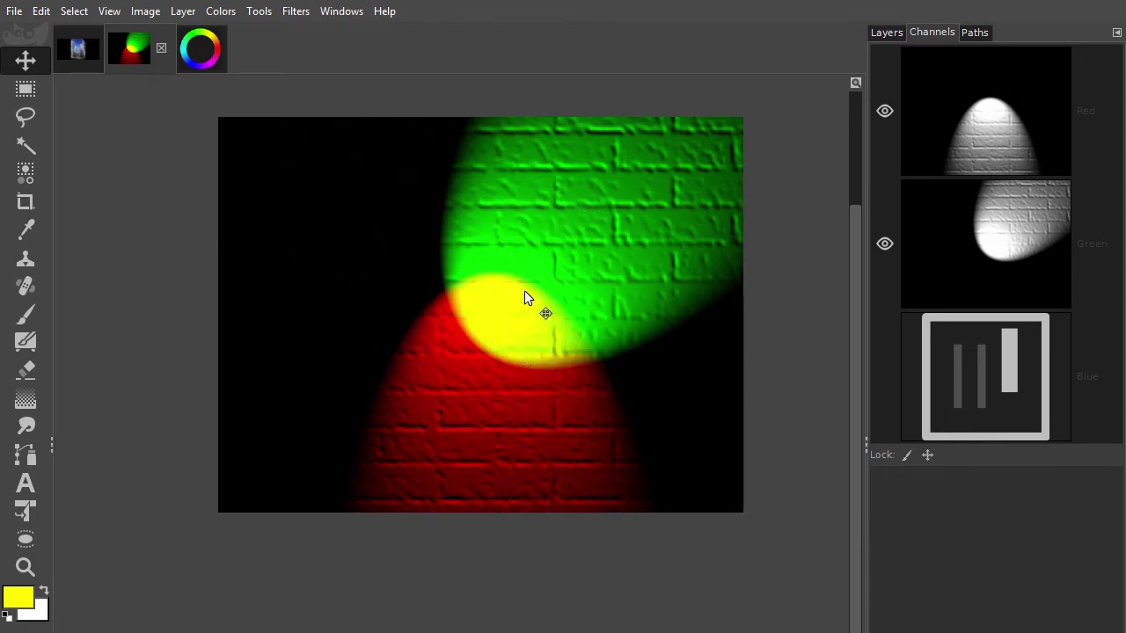
# - Switch to the colour-wheel image and hide its Red, Green and Blue channels one by one
pyautogui.click(202, 50)
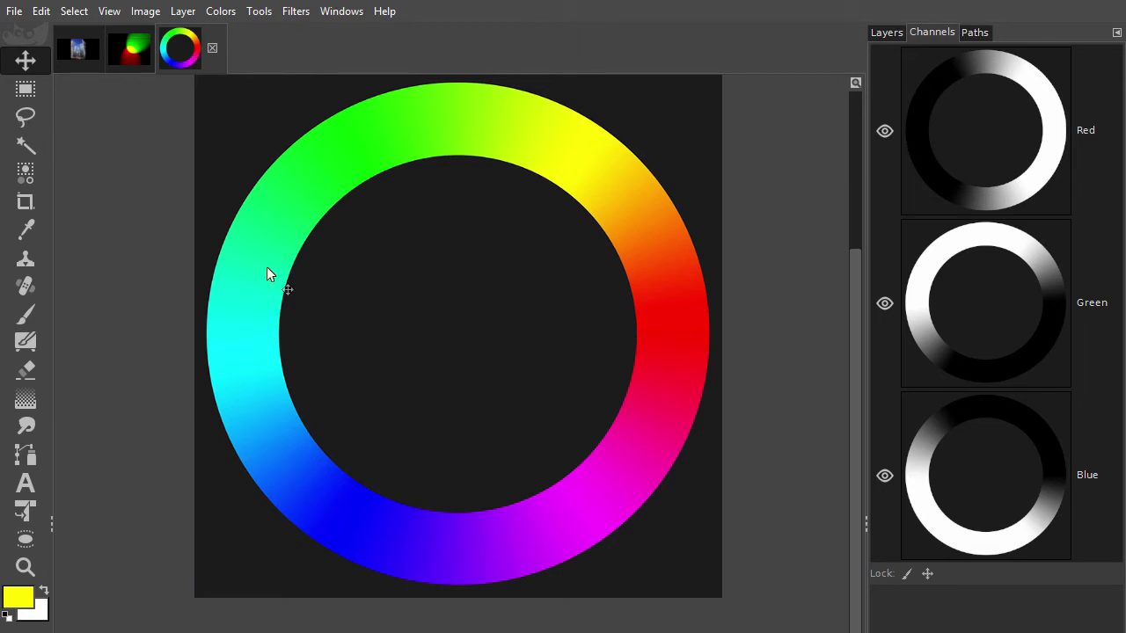
pyautogui.click(884, 131)
pyautogui.click(887, 302)
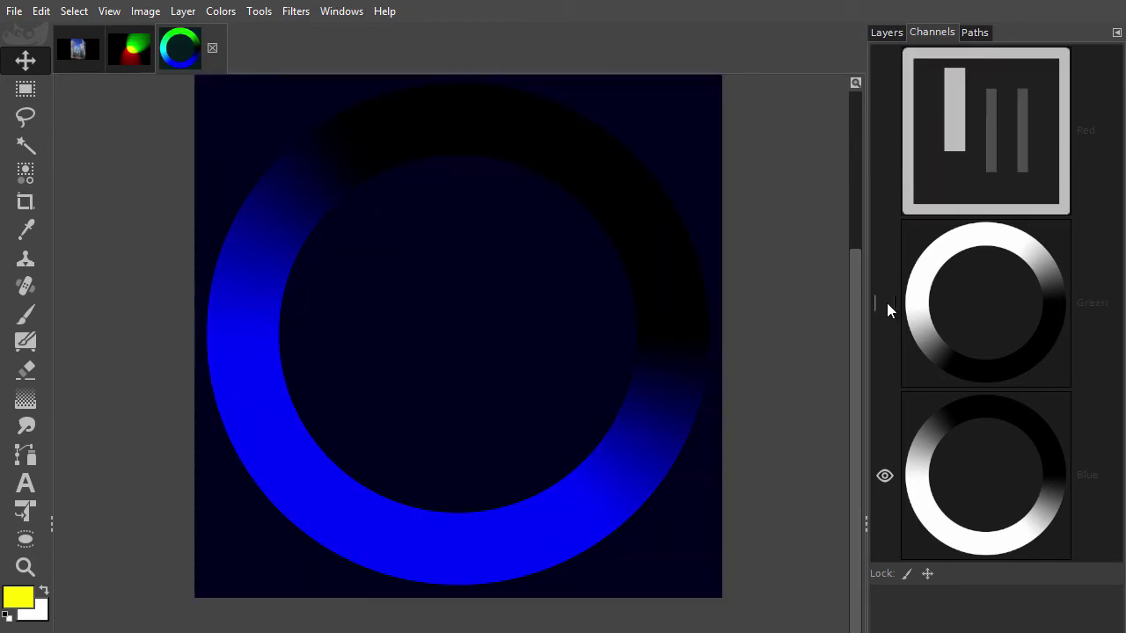
pyautogui.click(889, 478)
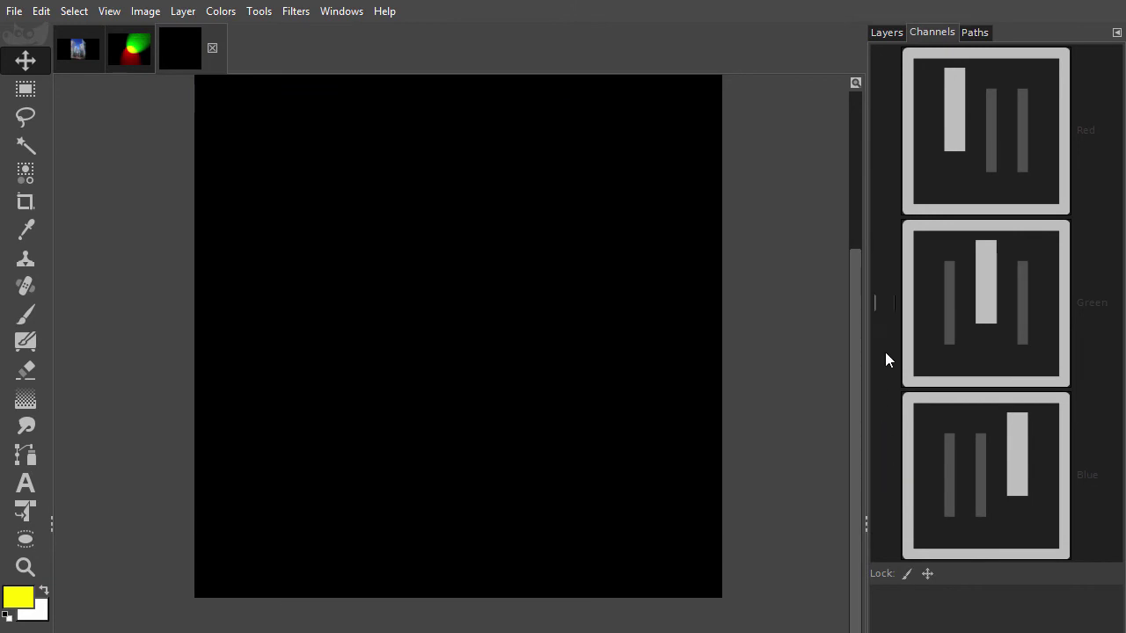
# - Show Green alone, then Red alone, then add Green and Blue back for the full wheel
pyautogui.click(885, 304)
pyautogui.click(885, 304)
pyautogui.click(883, 132)
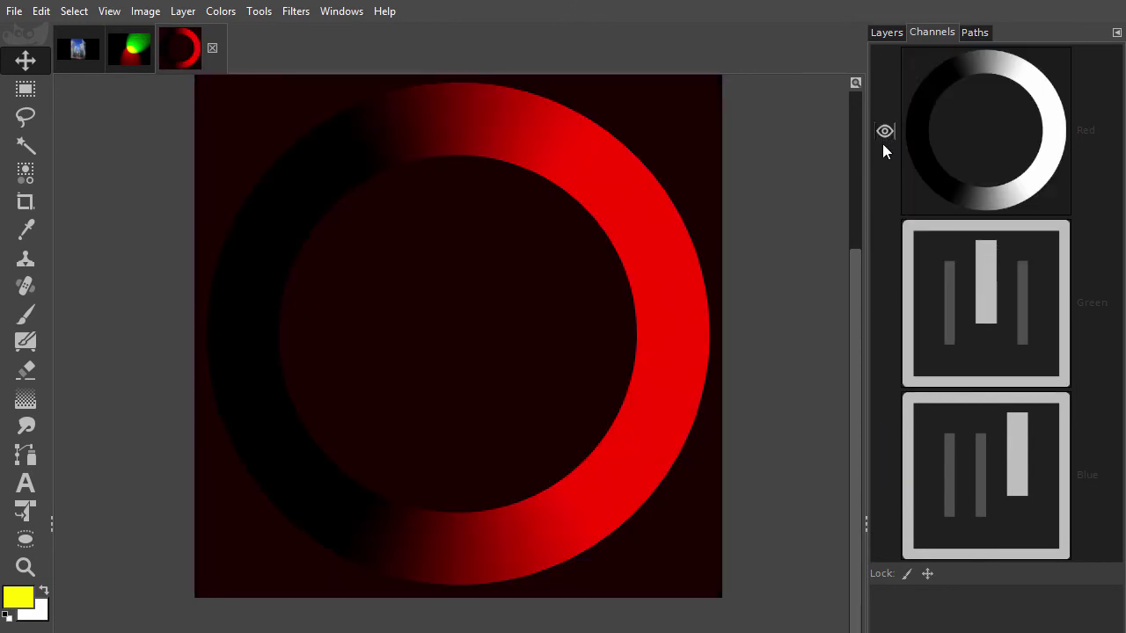
pyautogui.click(885, 304)
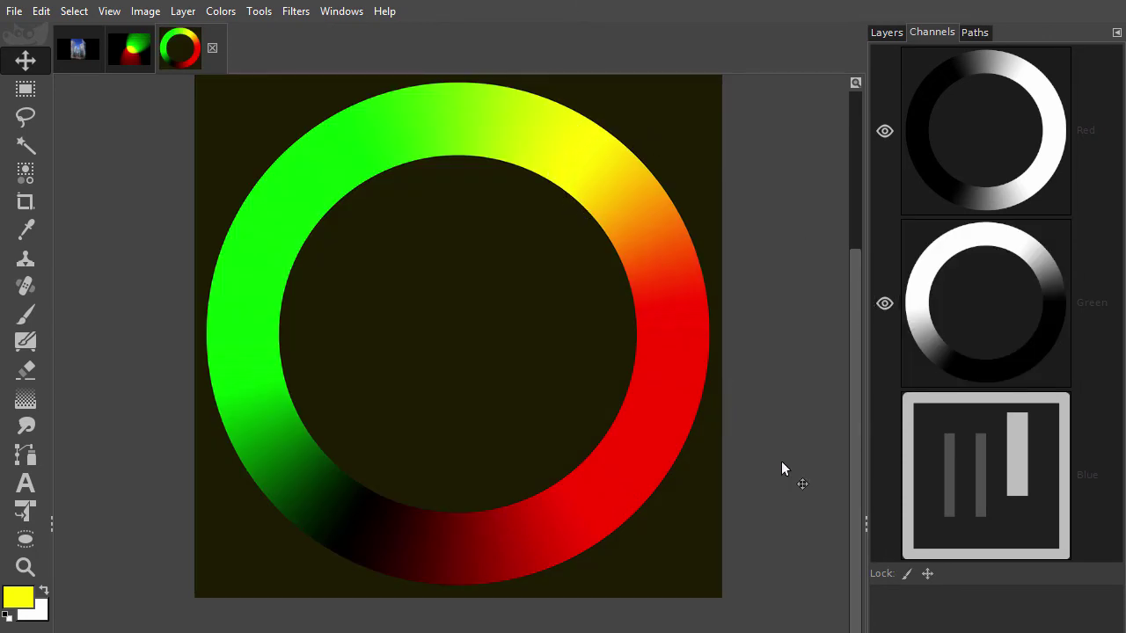
pyautogui.click(884, 476)
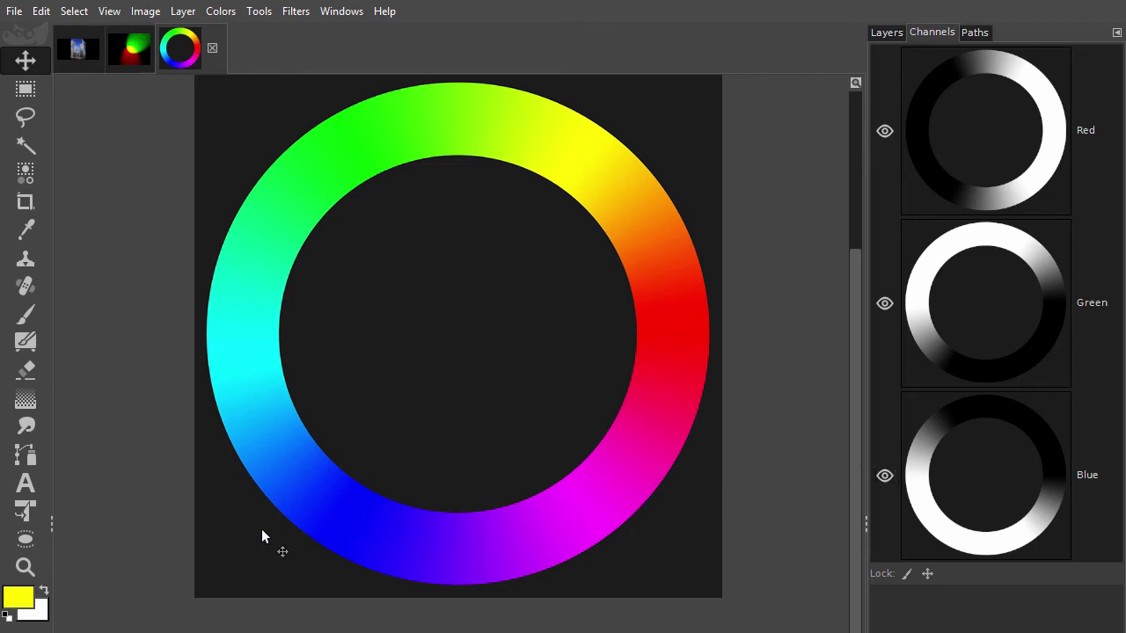
# - Adjust the blue slider, colour area, saturation and value to turn the foreground pure red ff0000
pyautogui.click(20, 603)
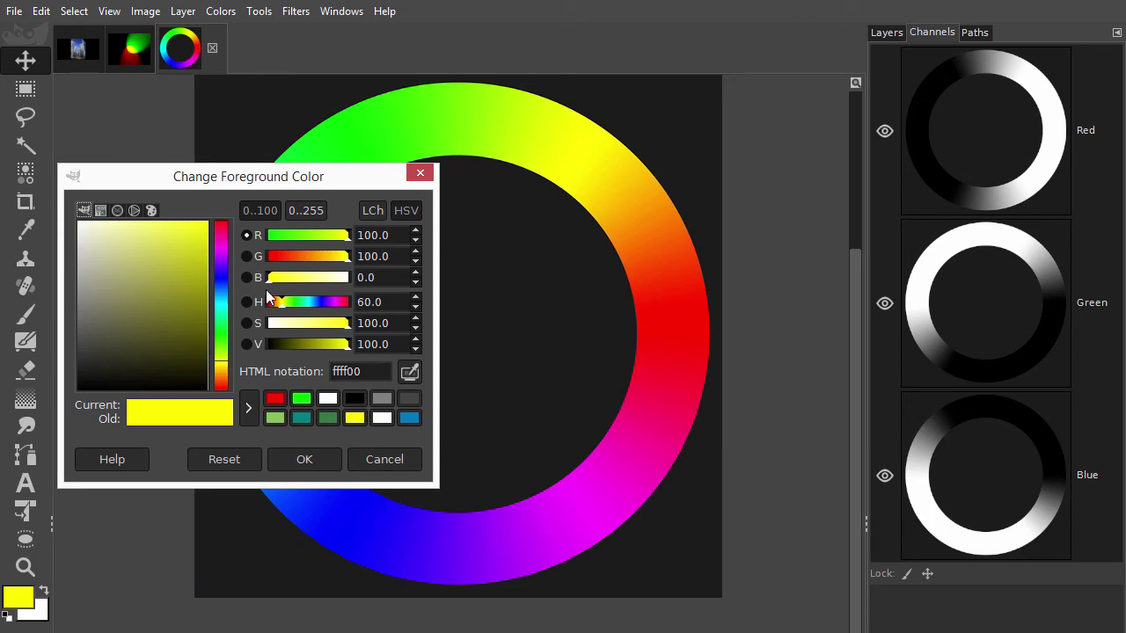
pyautogui.moveTo(269, 280); pyautogui.dragTo(358, 288)
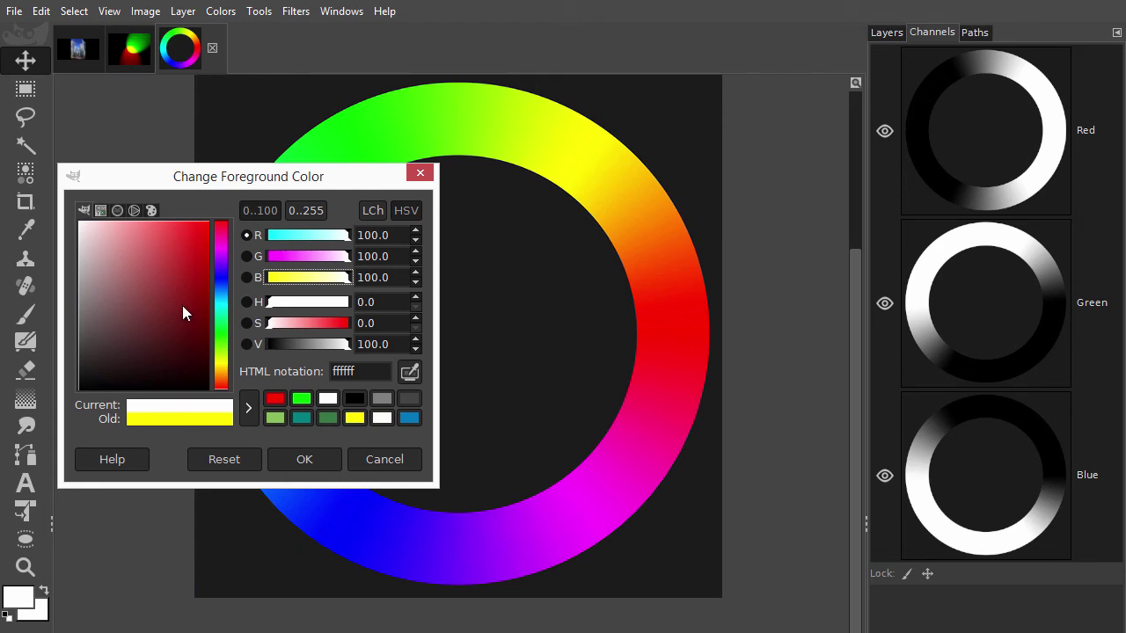
pyautogui.moveTo(178, 285)
pyautogui.mouseDown()
pyautogui.moveTo(132, 262)
pyautogui.moveTo(121, 283)
pyautogui.moveTo(140, 301)
pyautogui.moveTo(163, 286)
pyautogui.mouseUp()
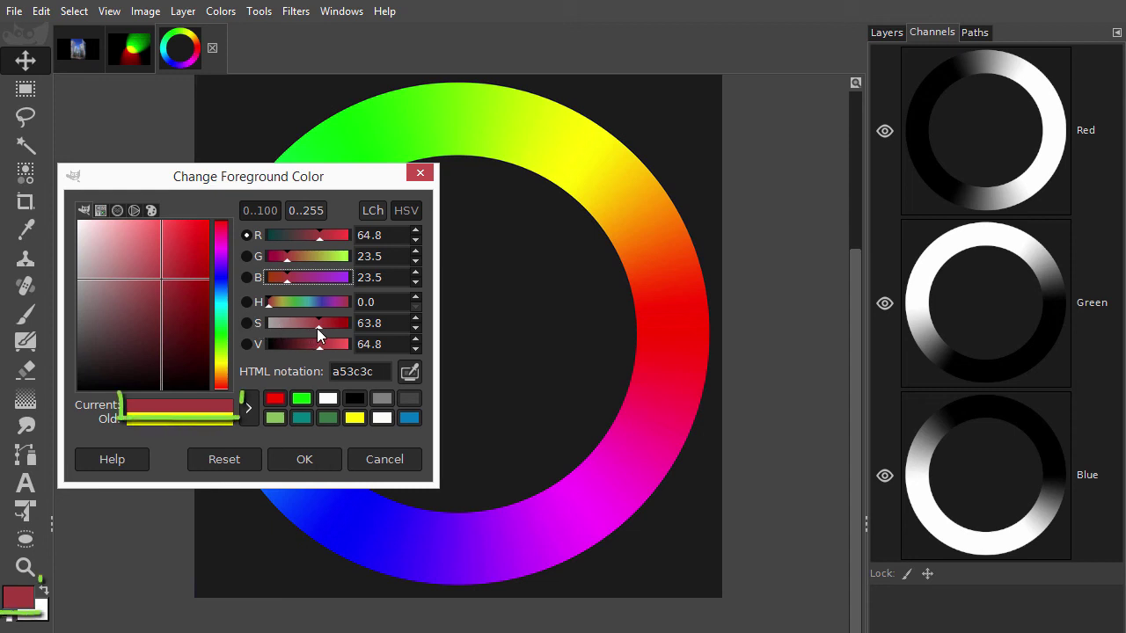
pyautogui.moveTo(319, 326)
pyautogui.mouseDown()
pyautogui.moveTo(266, 346)
pyautogui.moveTo(351, 329)
pyautogui.mouseUp()
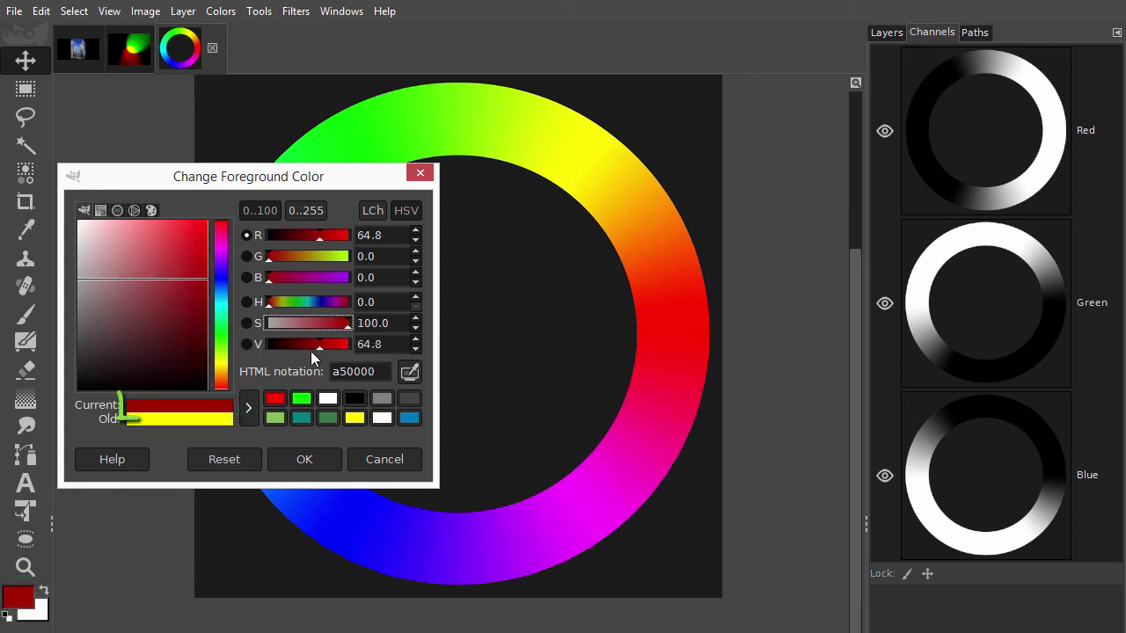
pyautogui.moveTo(317, 350)
pyautogui.mouseDown()
pyautogui.moveTo(262, 361)
pyautogui.moveTo(314, 342)
pyautogui.moveTo(348, 347)
pyautogui.mouseUp()
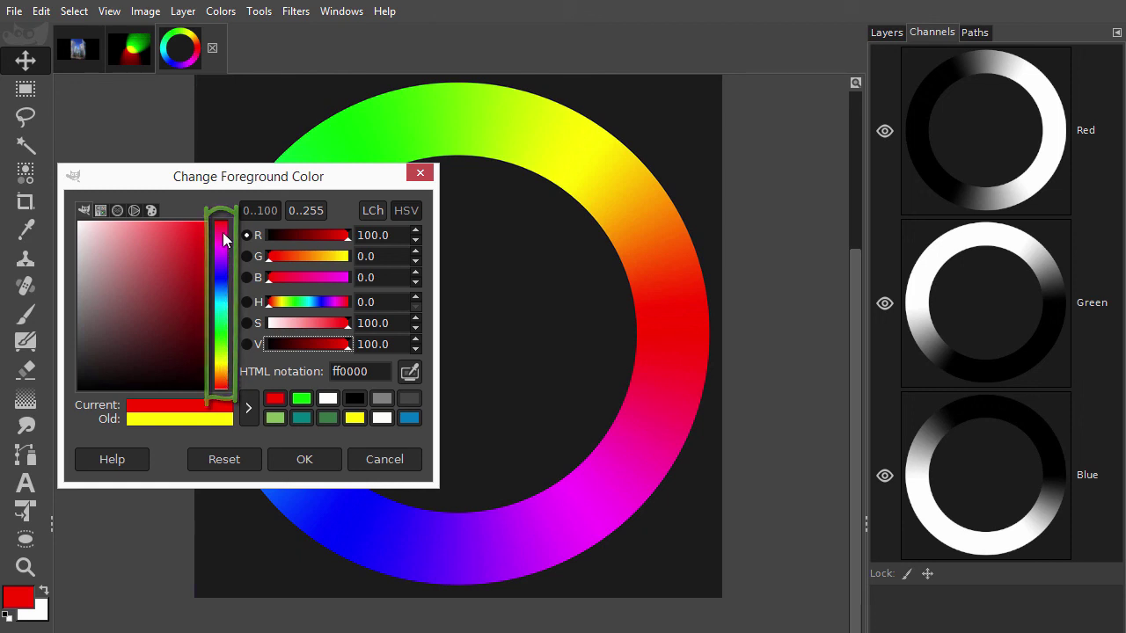
# - Move the hue strip marker to about 30 for orange ff7f00
pyautogui.moveTo(224, 231); pyautogui.dragTo(225, 381)
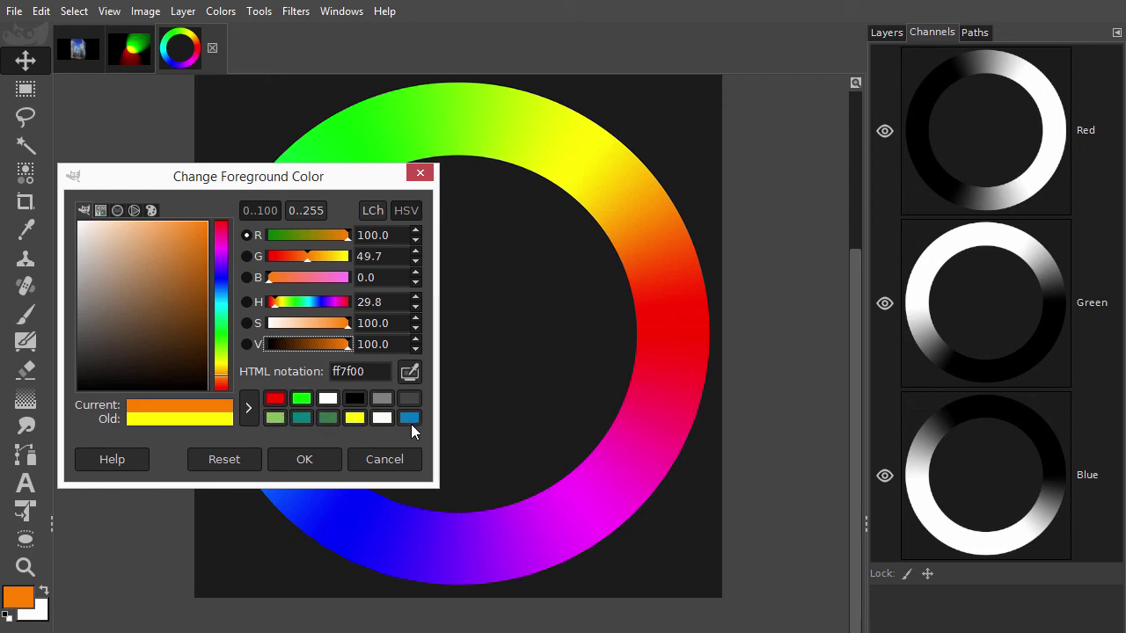
# - Store orange in the colour history, then select and copy the HTML notation ff7f00
pyautogui.click(250, 409)
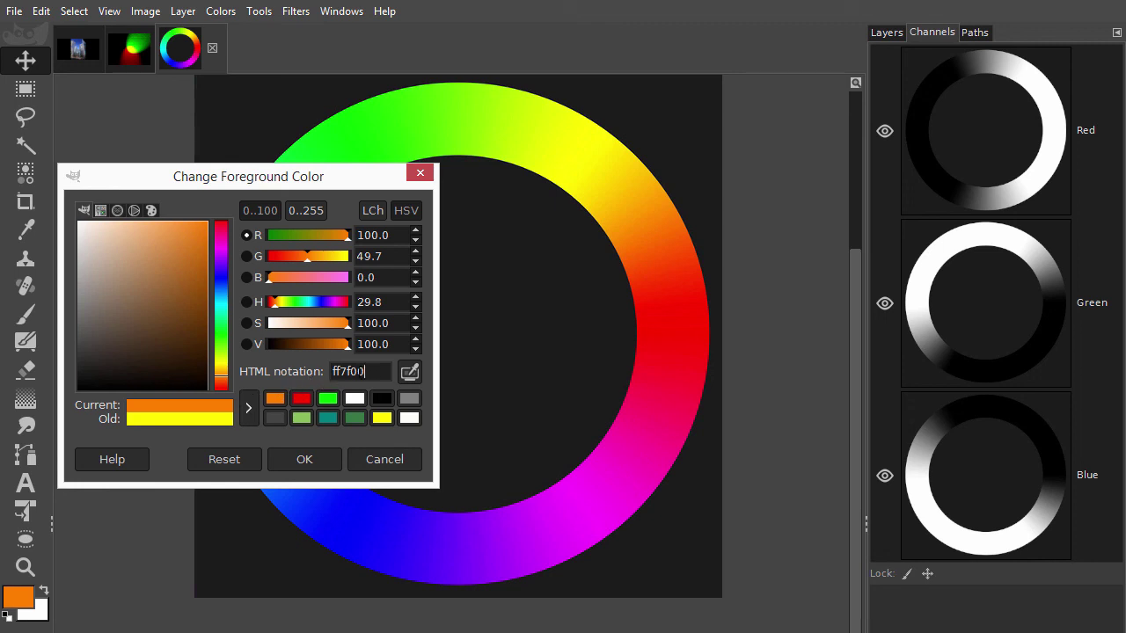
pyautogui.moveTo(368, 373); pyautogui.dragTo(327, 371)
pyautogui.rightClick(352, 371)
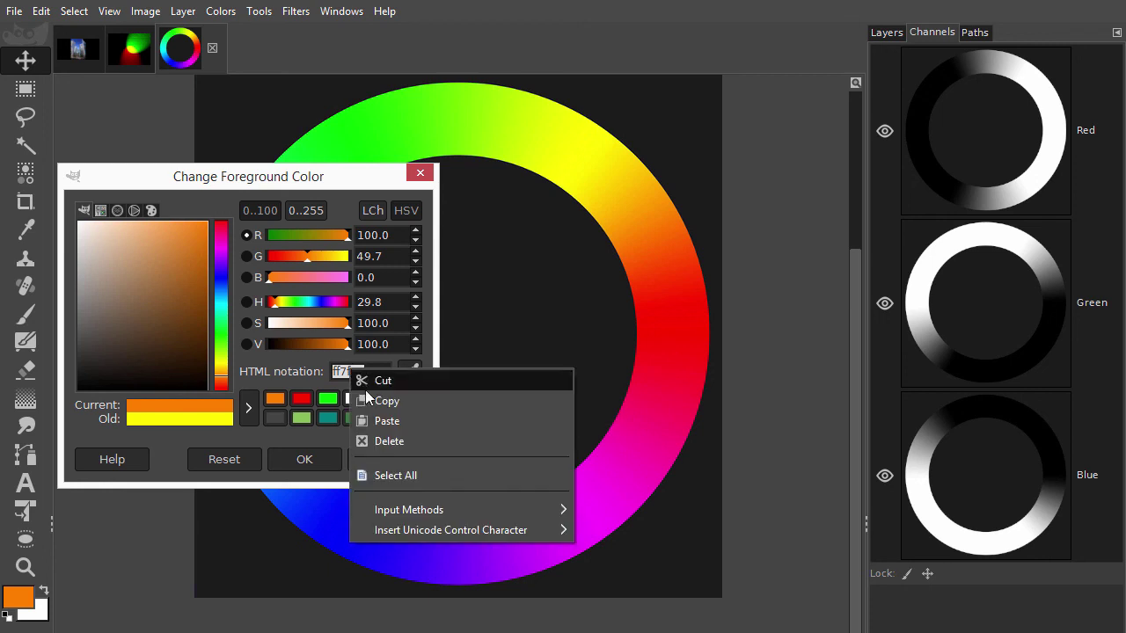
pyautogui.click(373, 403)
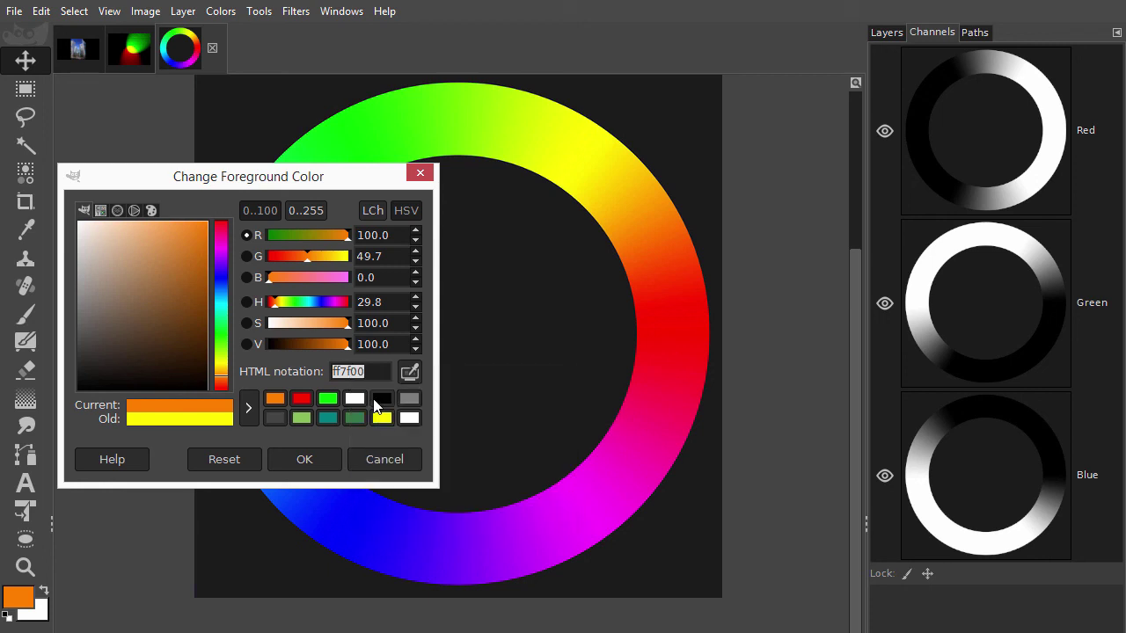